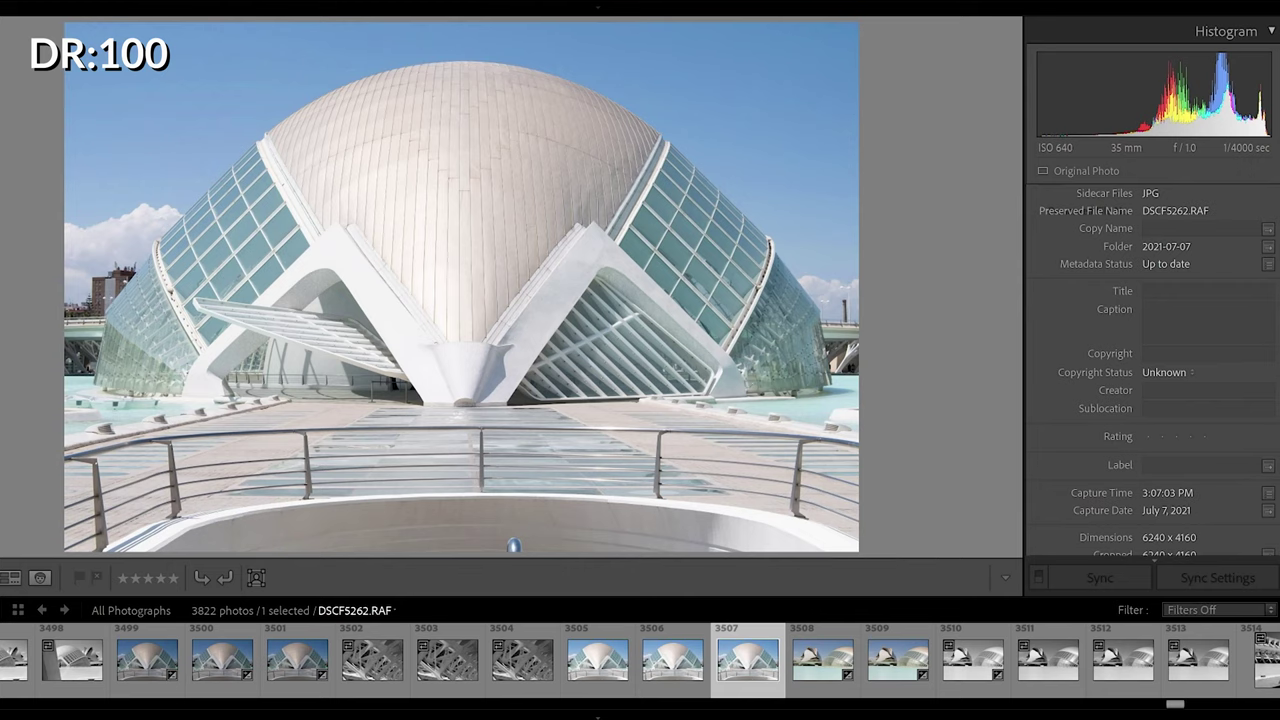
Scroll the Metadata panel to show ISO 640, 1/4000 sec, f/1.0, Fujifilm X-T4 and the 7ART lens
scroll(1158, 371, up, 2)
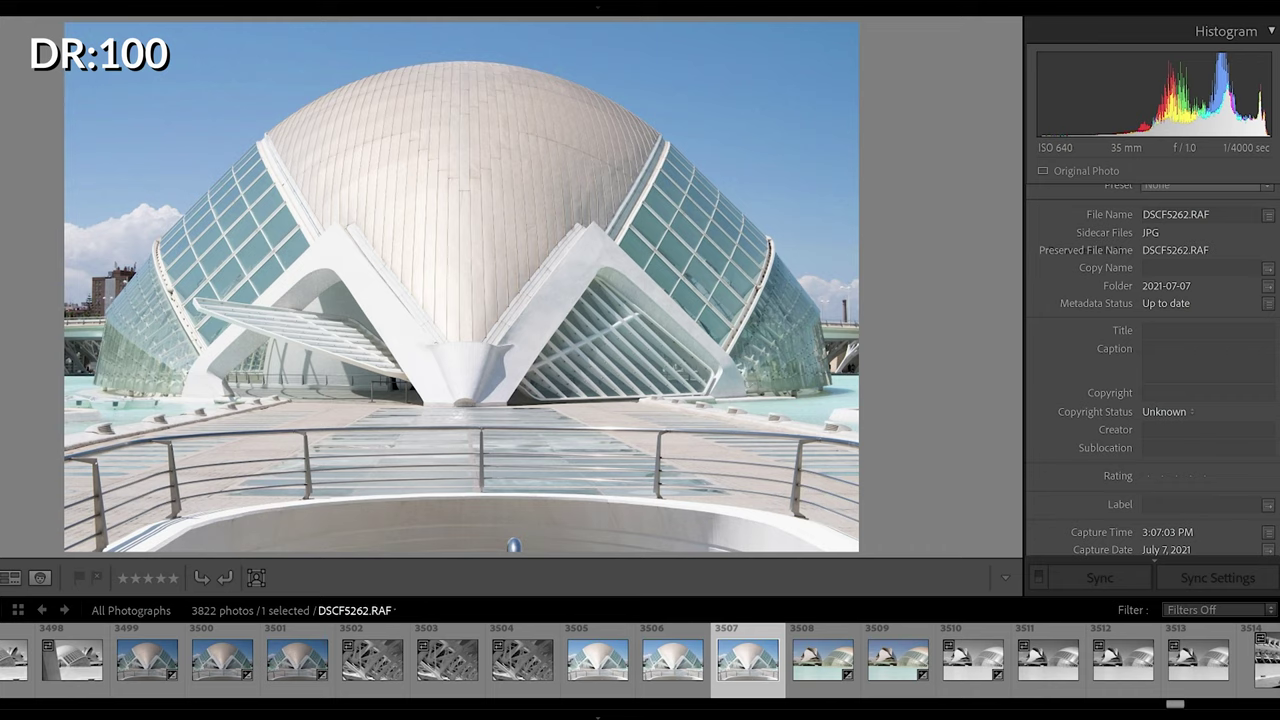
scroll(1153, 370, down, 1)
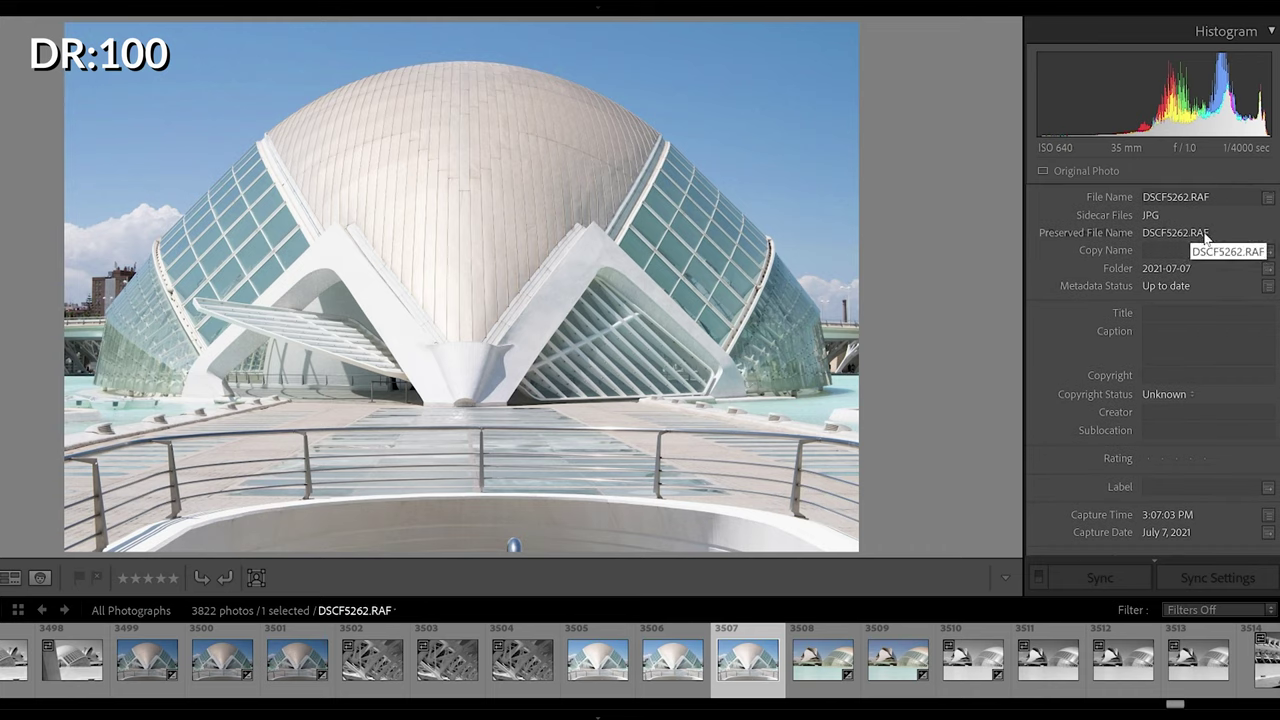
scroll(1158, 373, down, 5)
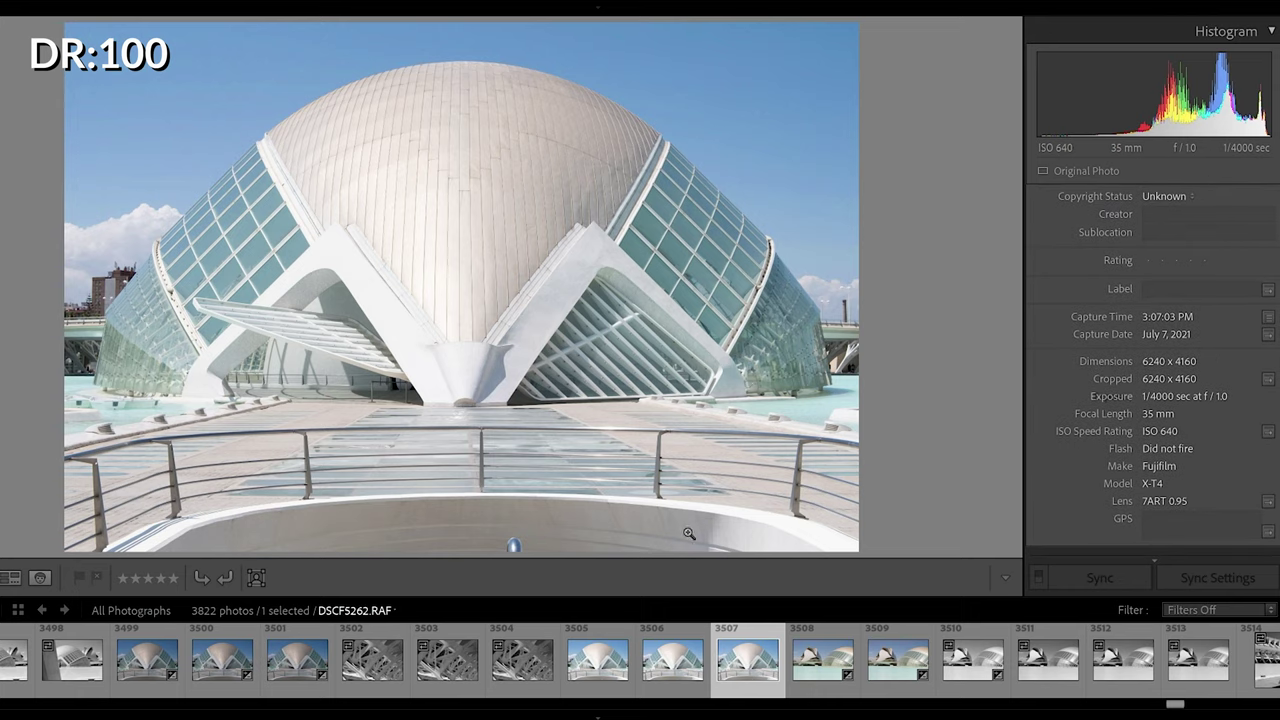
click(675, 684)
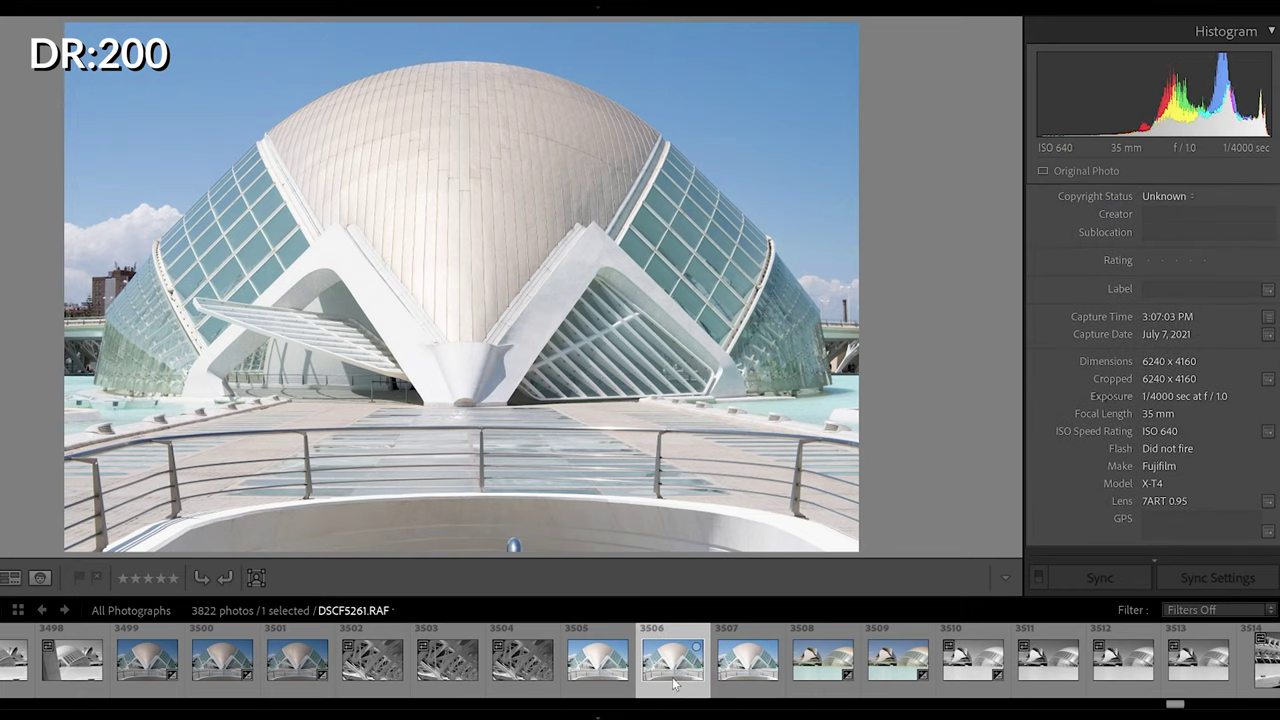
click(606, 666)
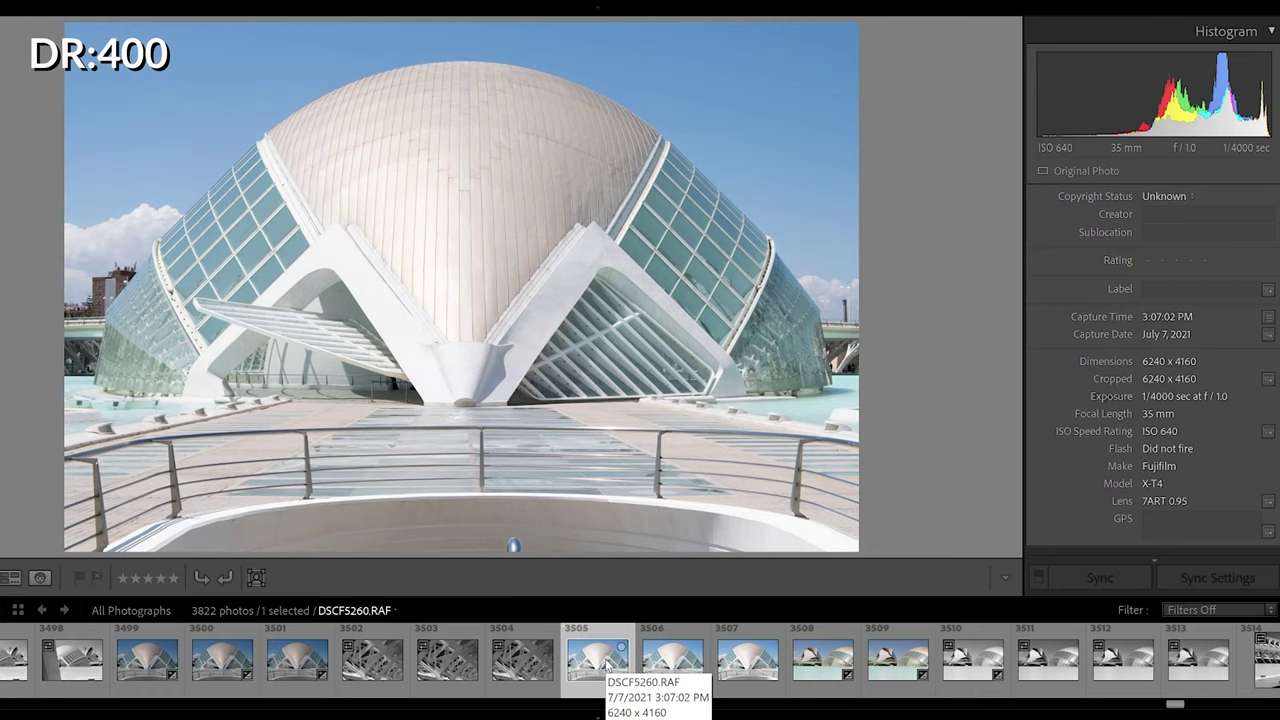
click(672, 662)
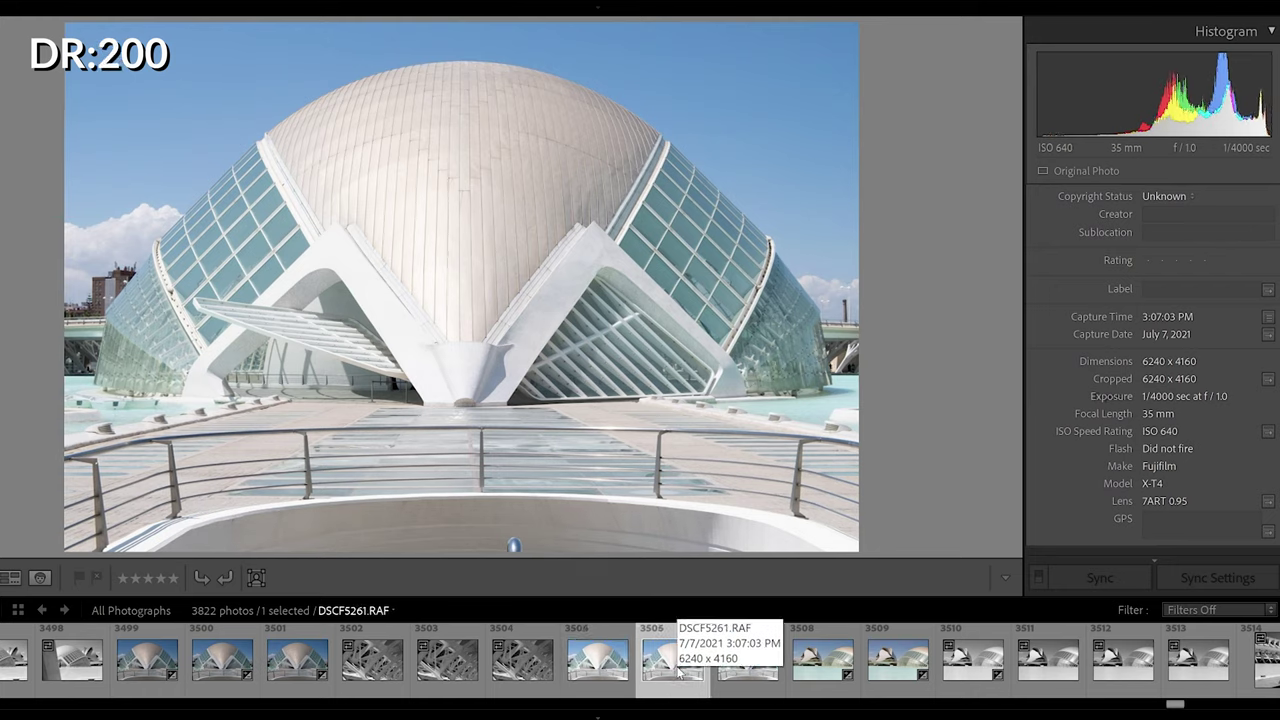
click(752, 680)
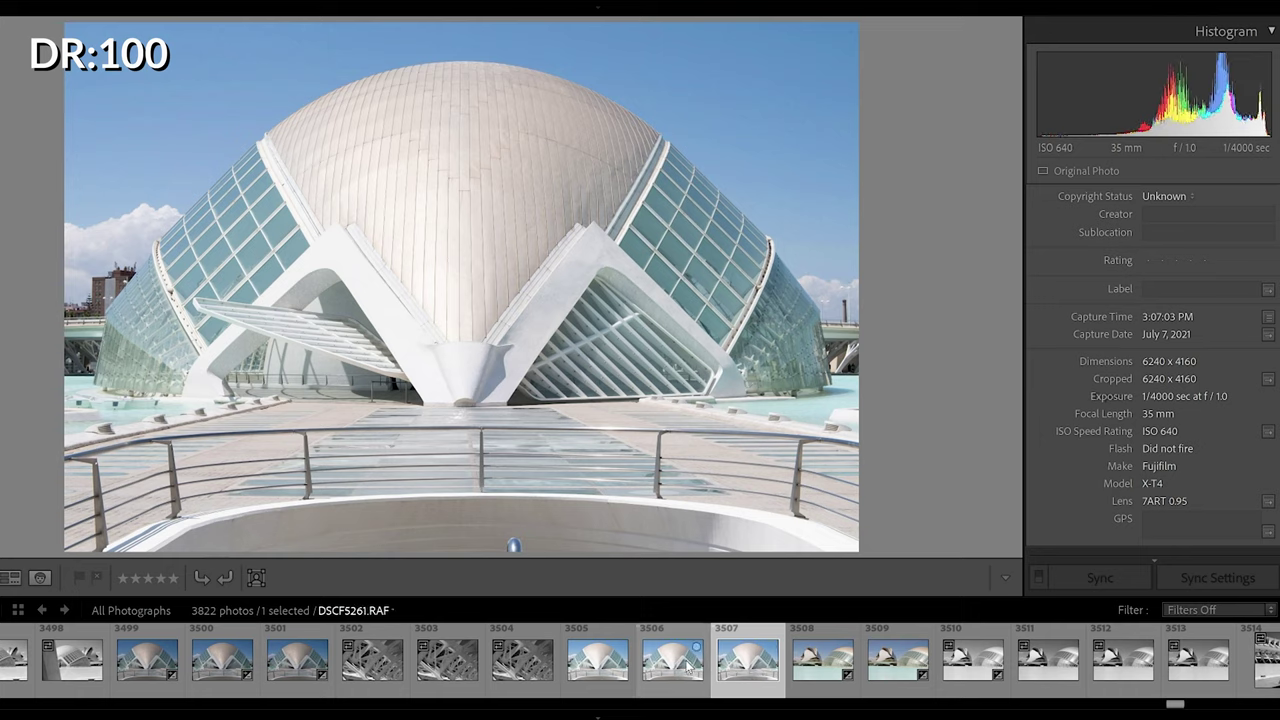
click(668, 665)
click(615, 666)
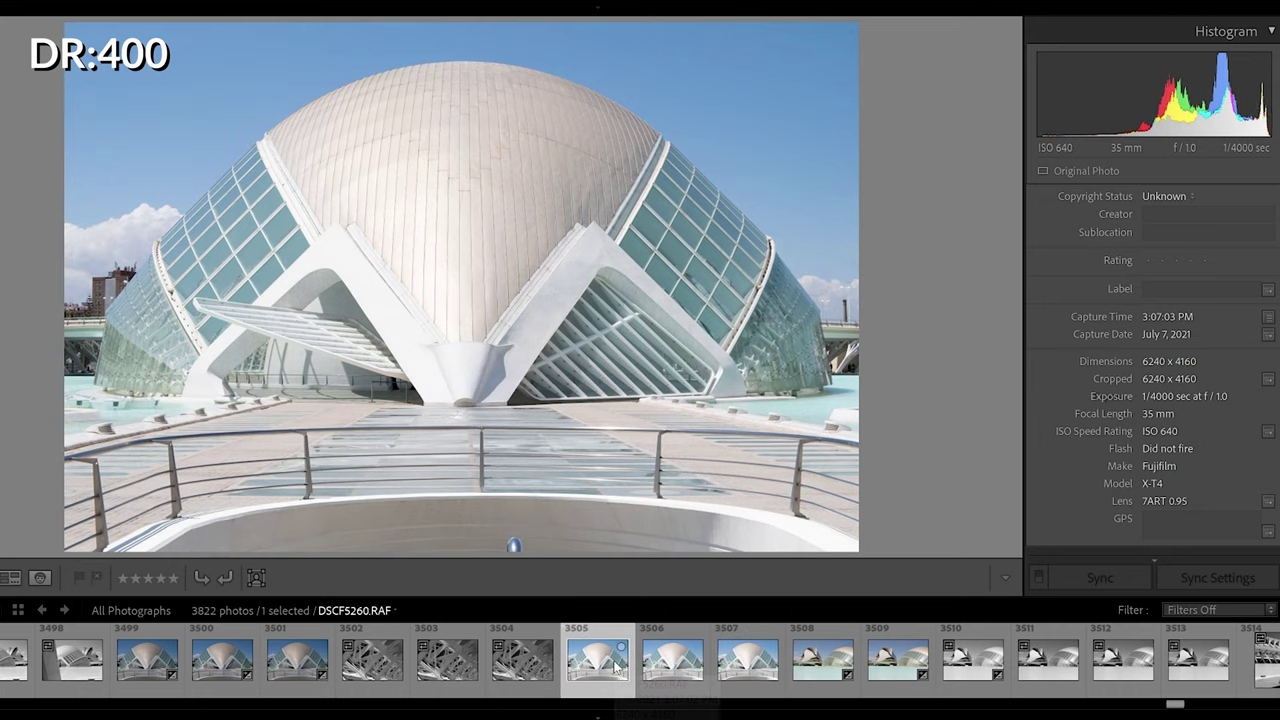
click(748, 662)
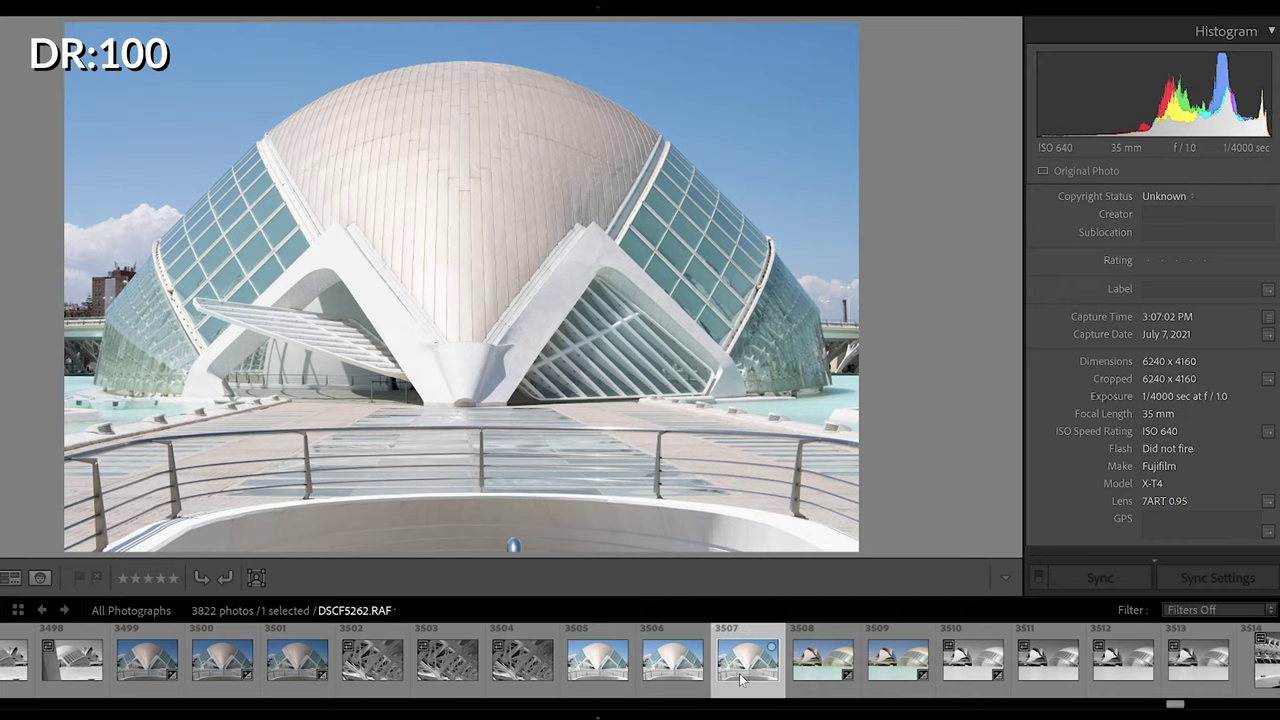
mouse_move(637, 6)
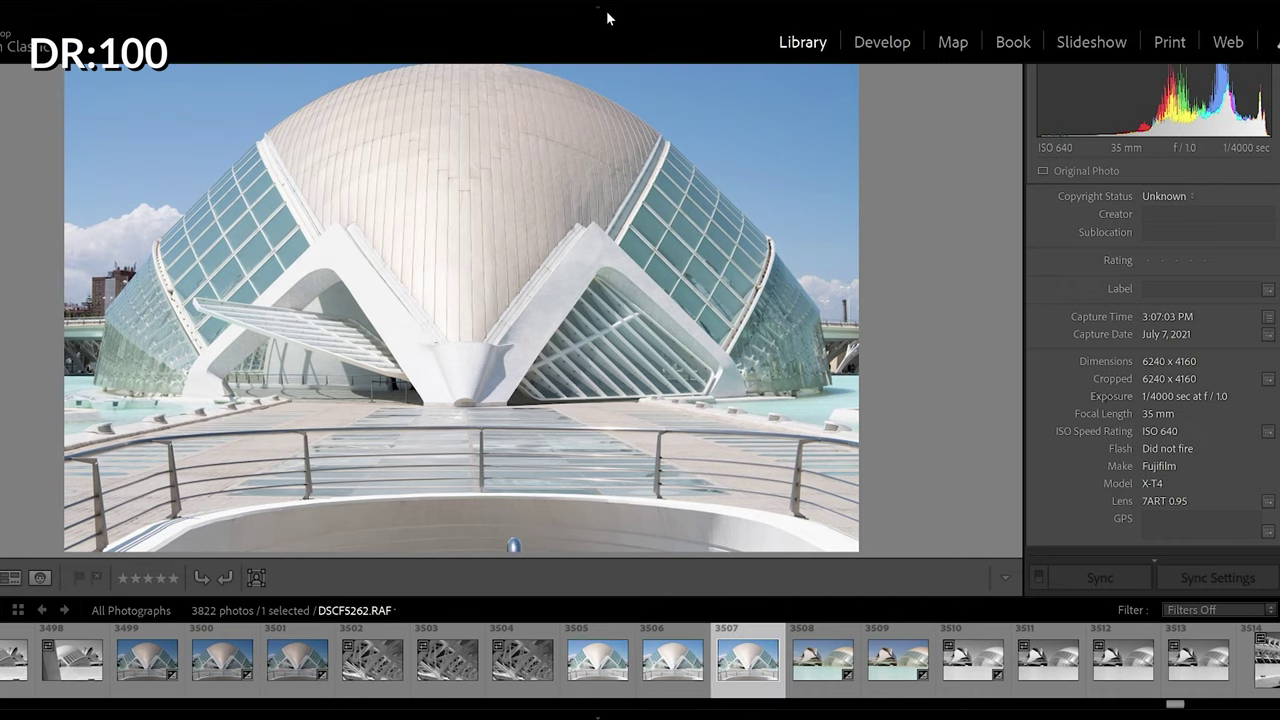
click(882, 42)
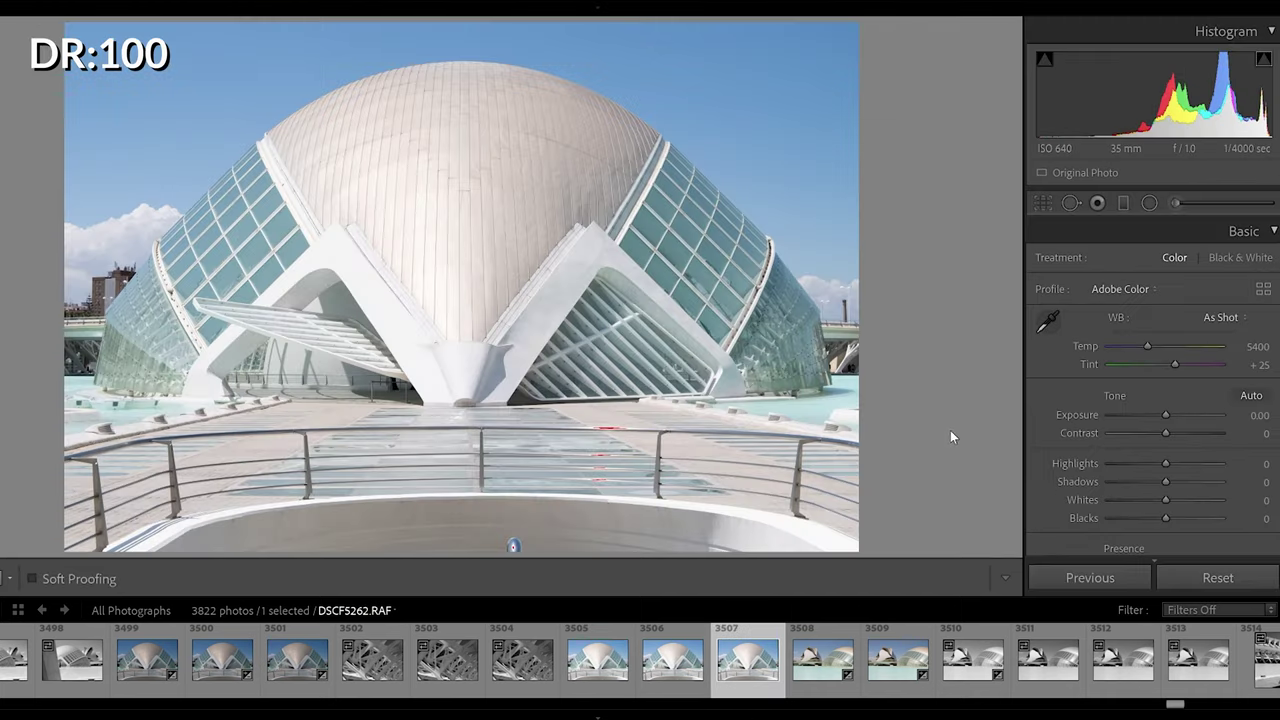
Zoom 1:1 onto the clipped railing and drag Exposure down to -4.31
click(610, 445)
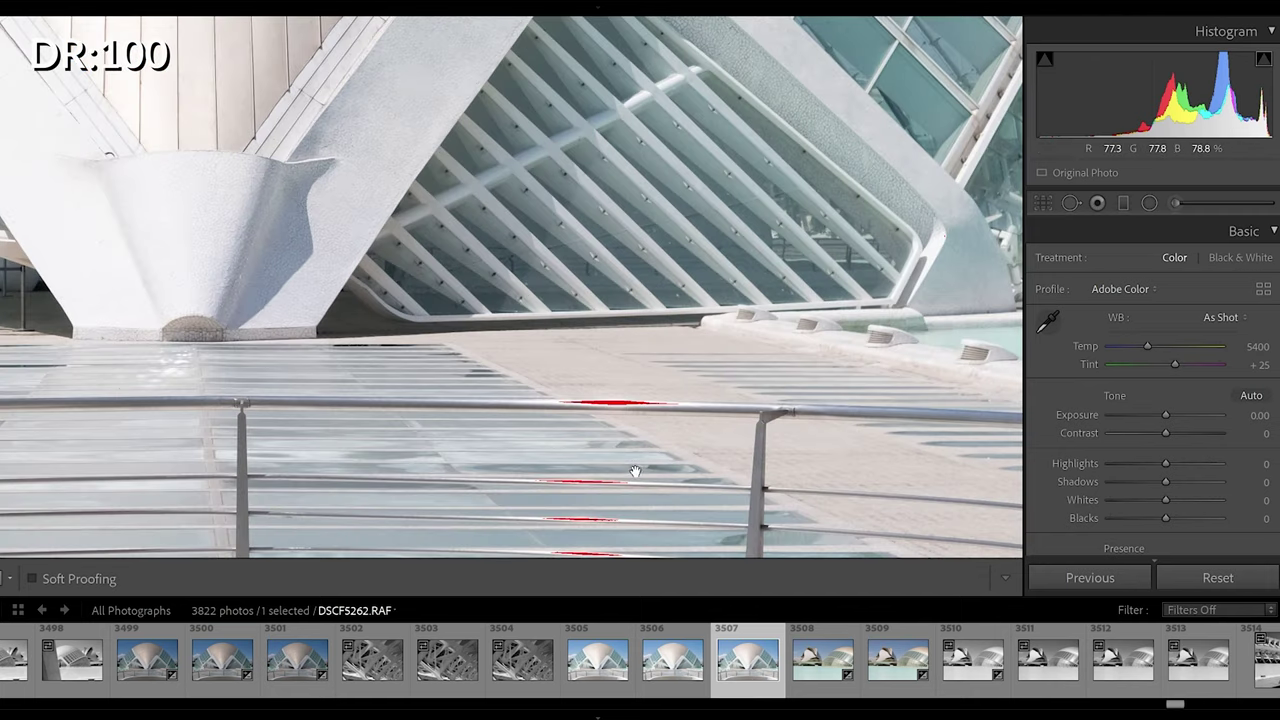
drag(634, 470, 630, 390)
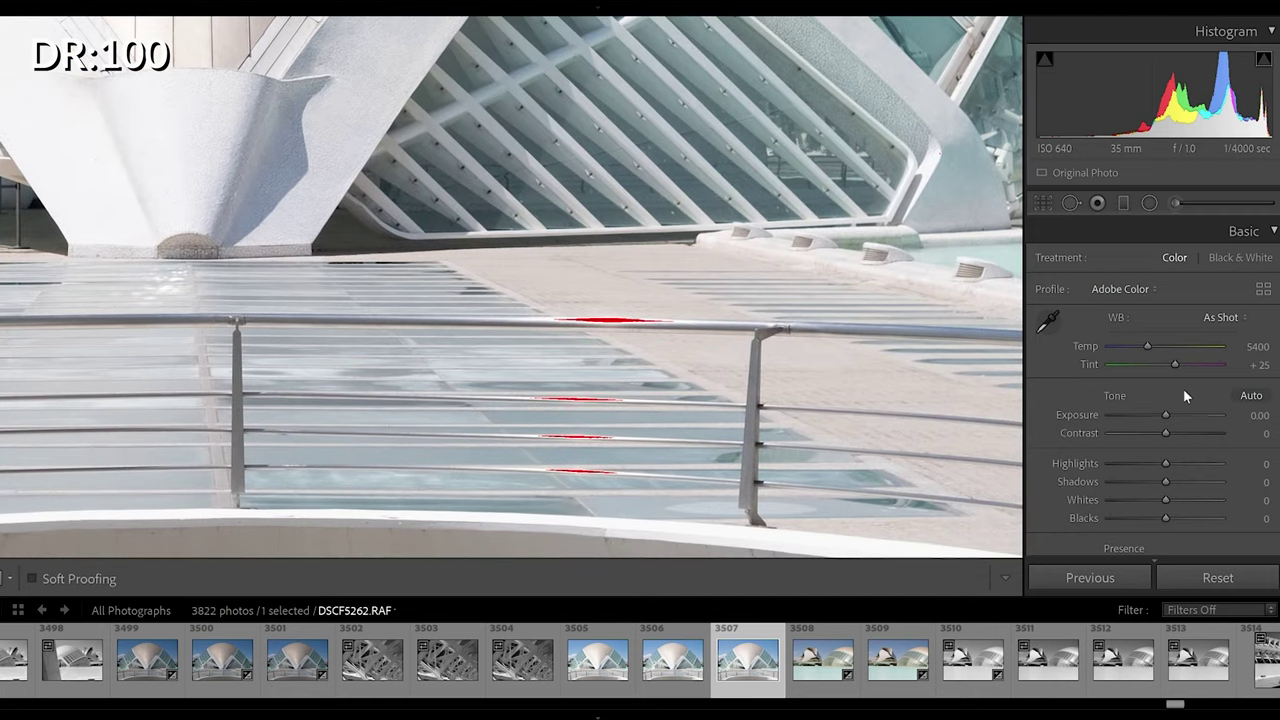
drag(814, 408, 789, 383)
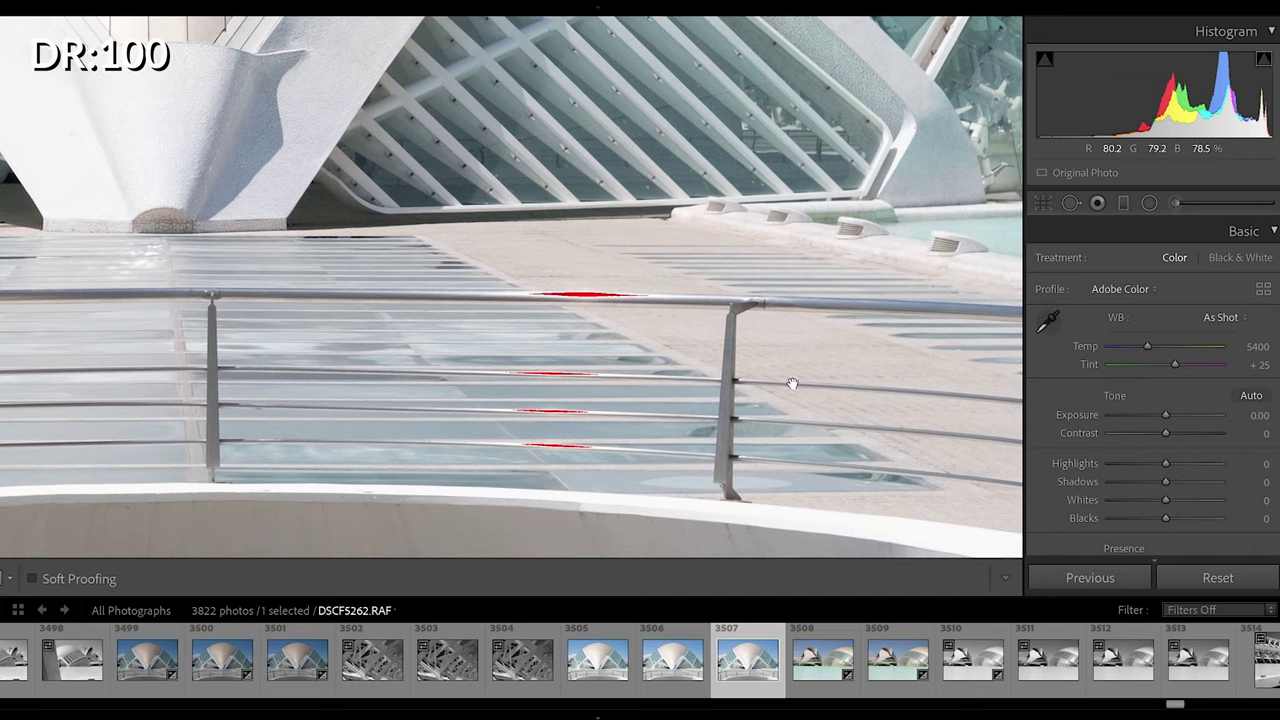
drag(1166, 416, 1117, 411)
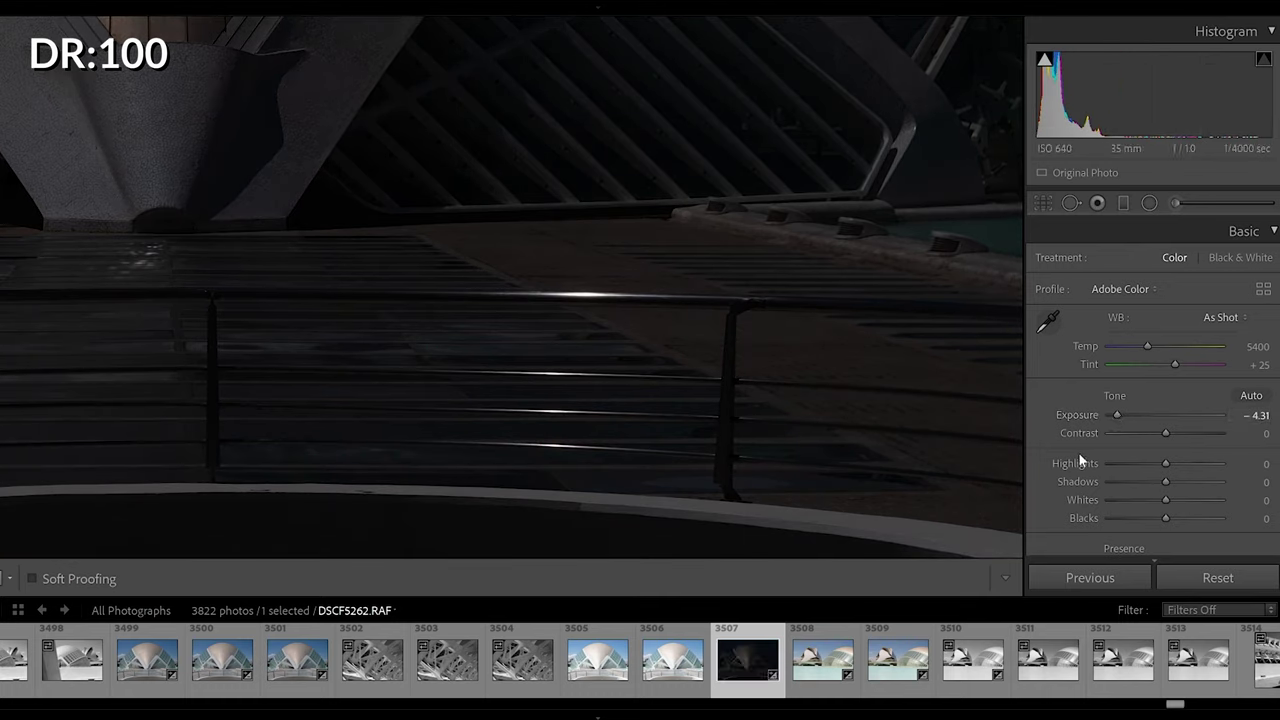
Drop Exposure to -3.19 on the DR:200 shot and to -2.19 on the DR:400 shot
click(680, 676)
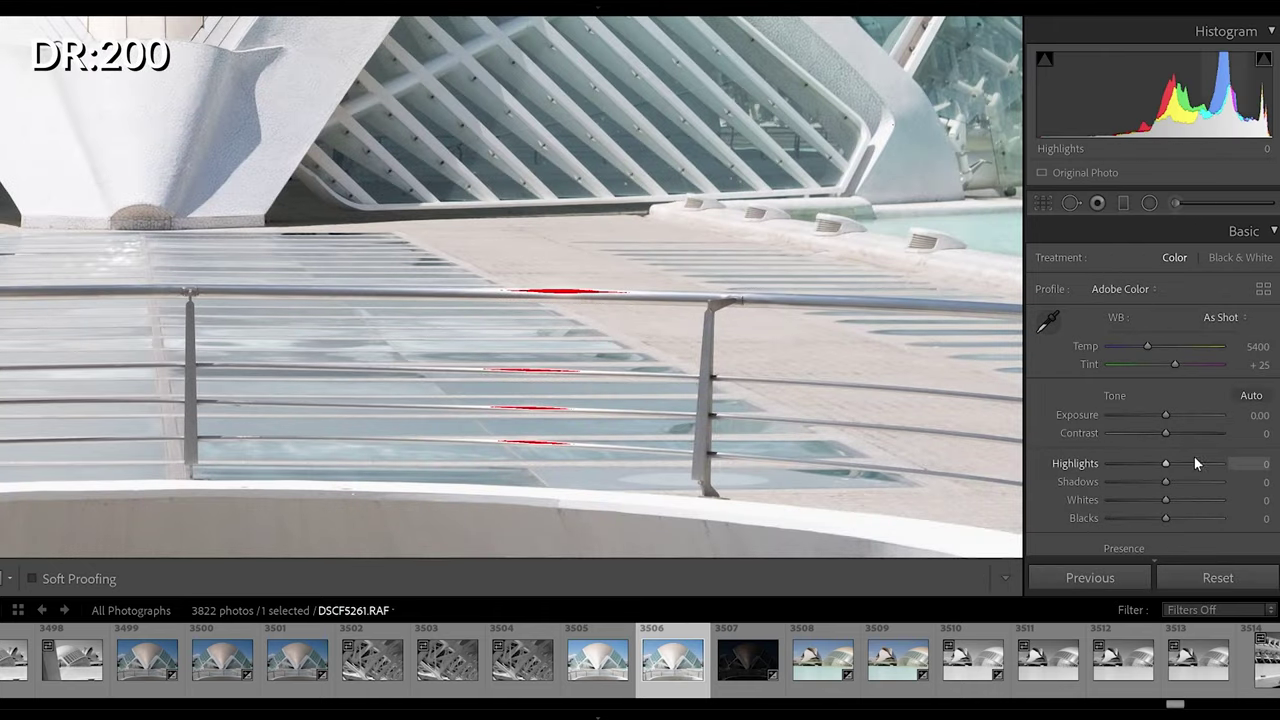
drag(1165, 415, 1129, 412)
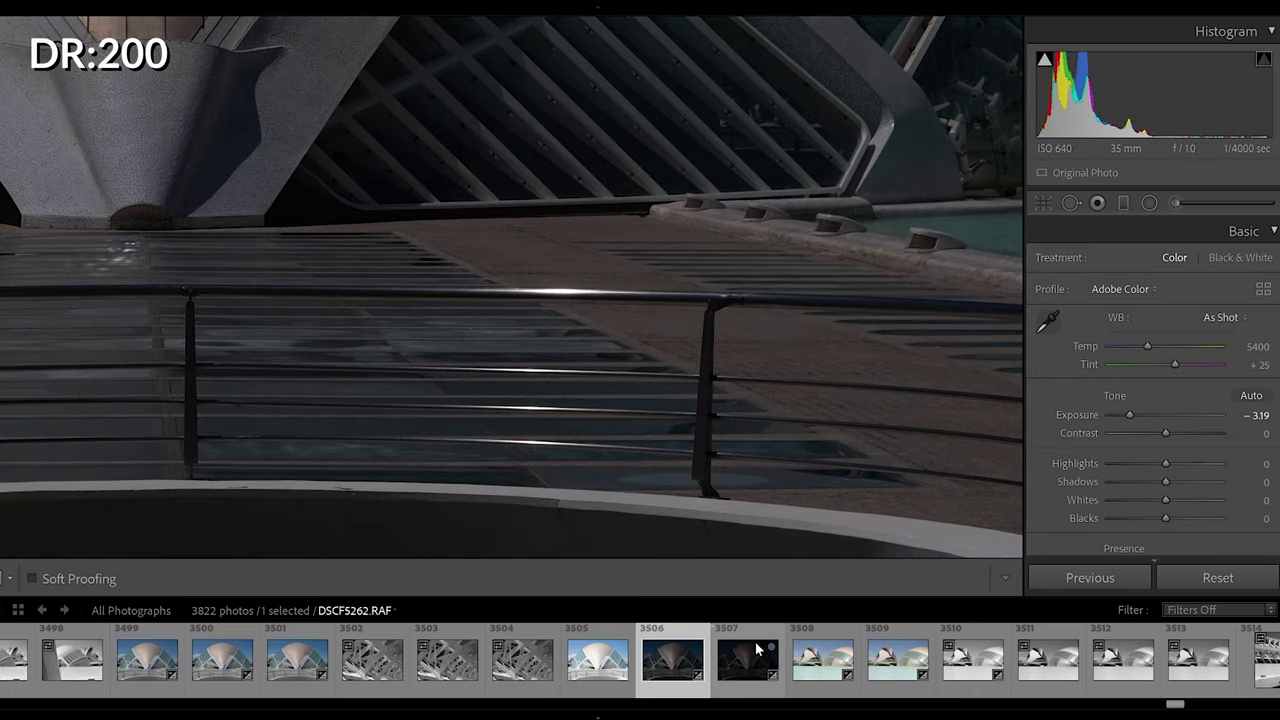
click(582, 664)
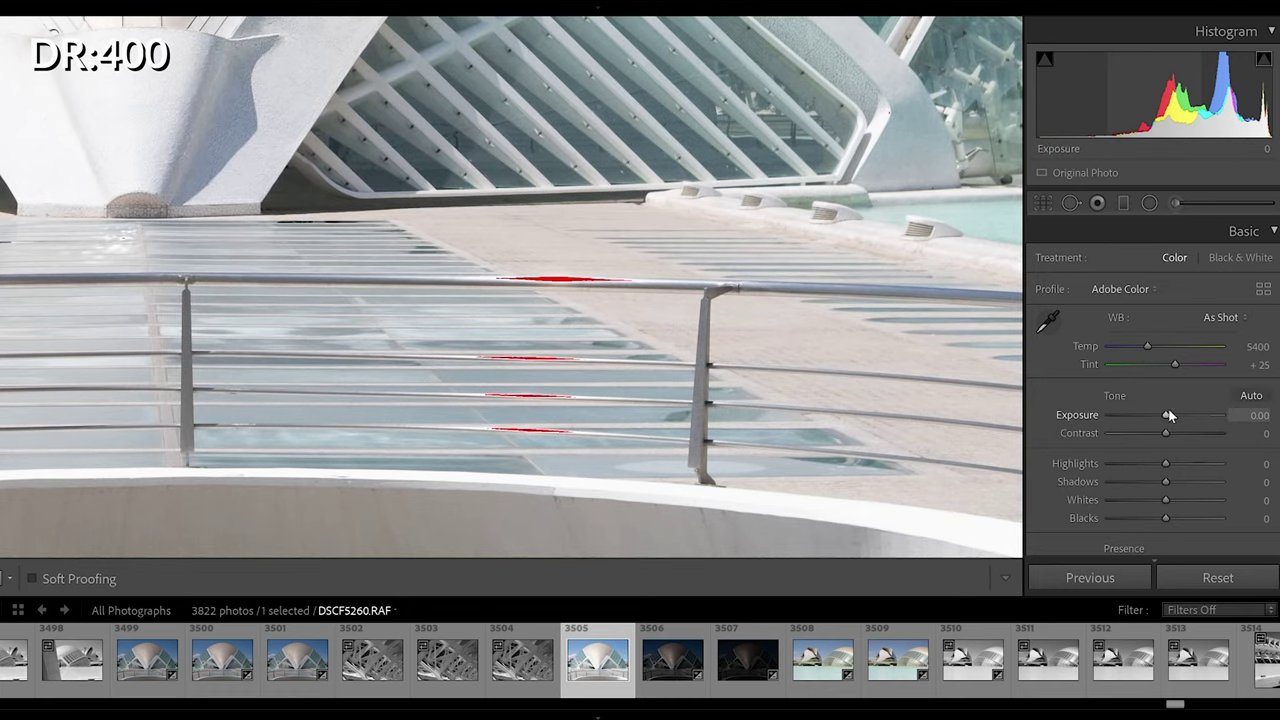
drag(1164, 413, 1139, 411)
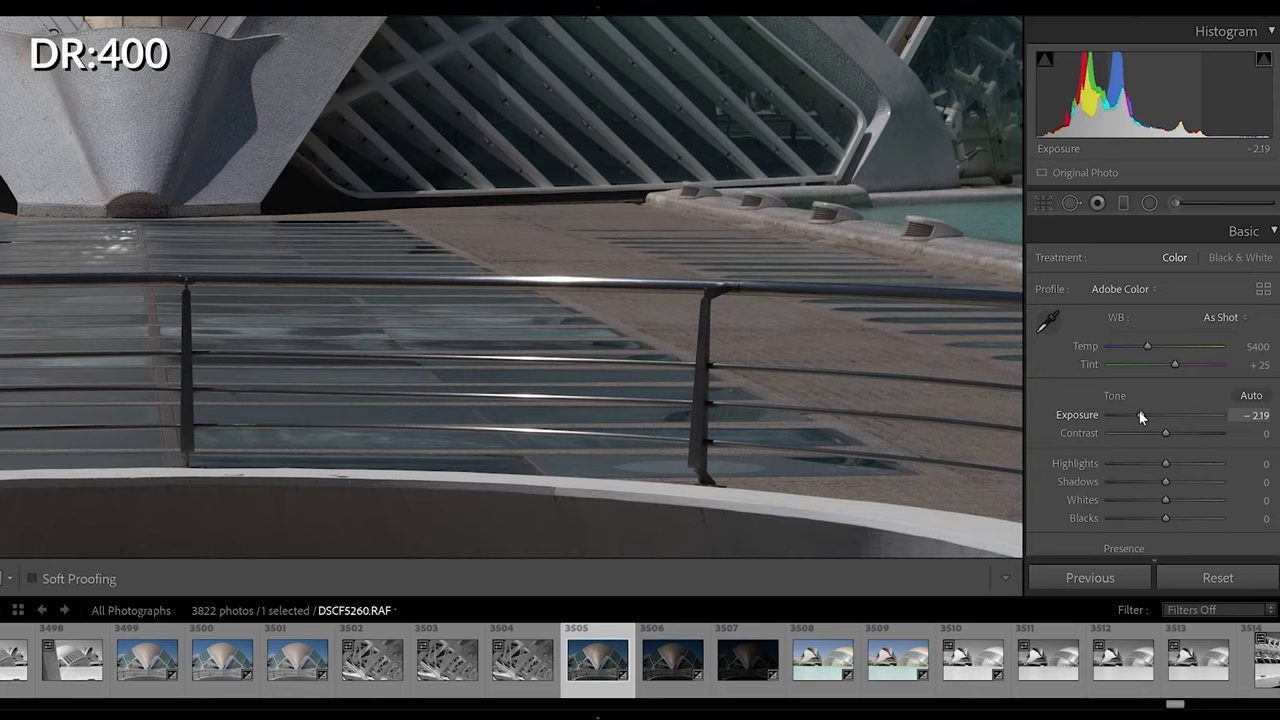
Compare the DR:200, DR:100 and DR:400 shots in the filmstrip, then zoom to fit the whole photo
click(664, 667)
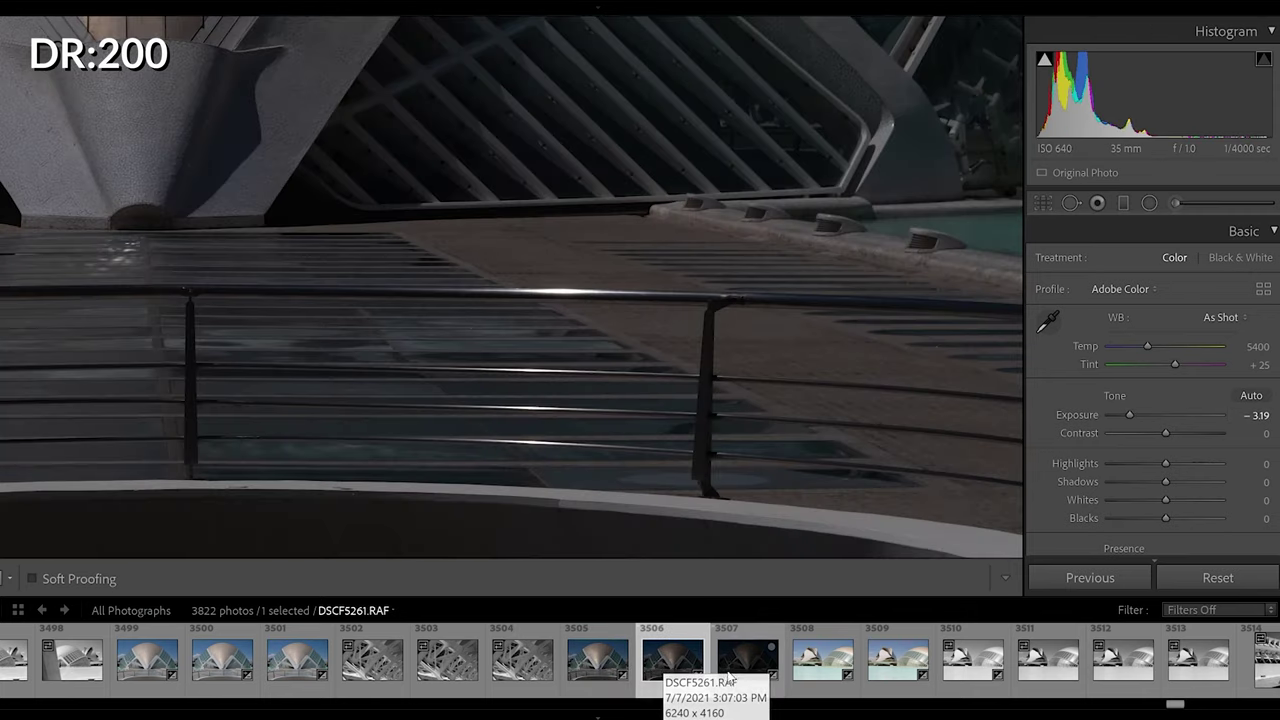
click(731, 679)
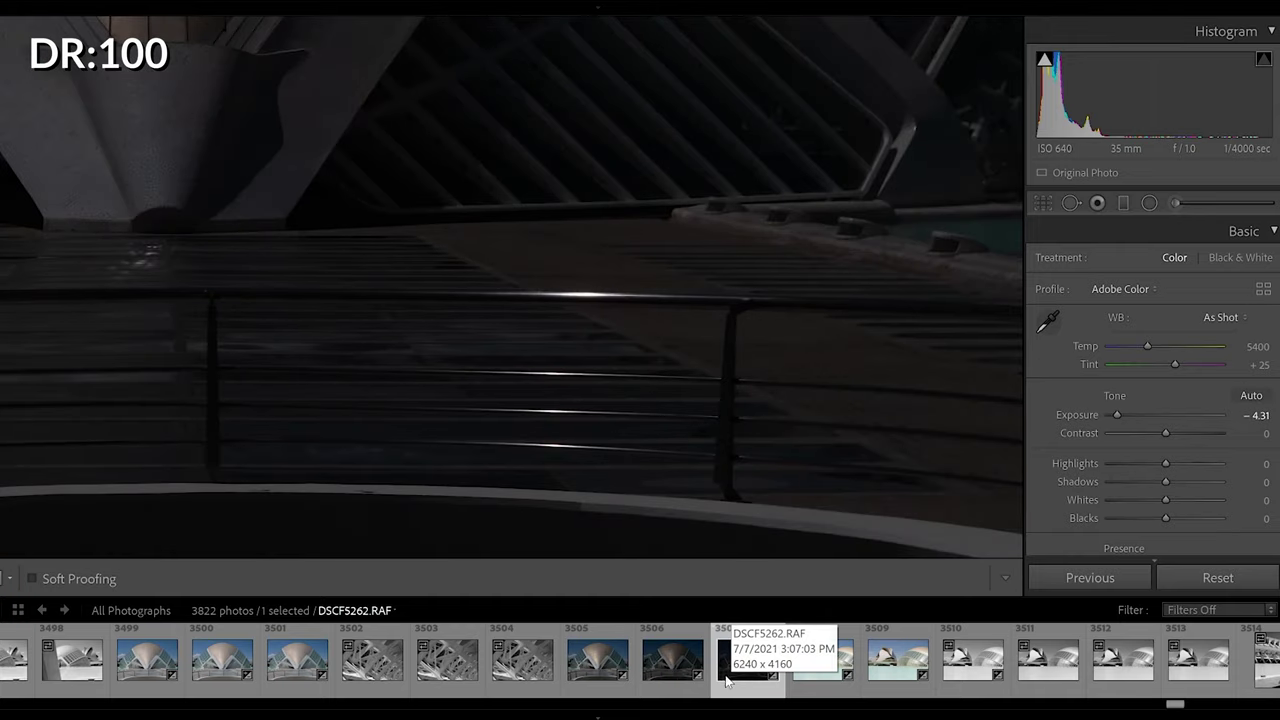
click(668, 667)
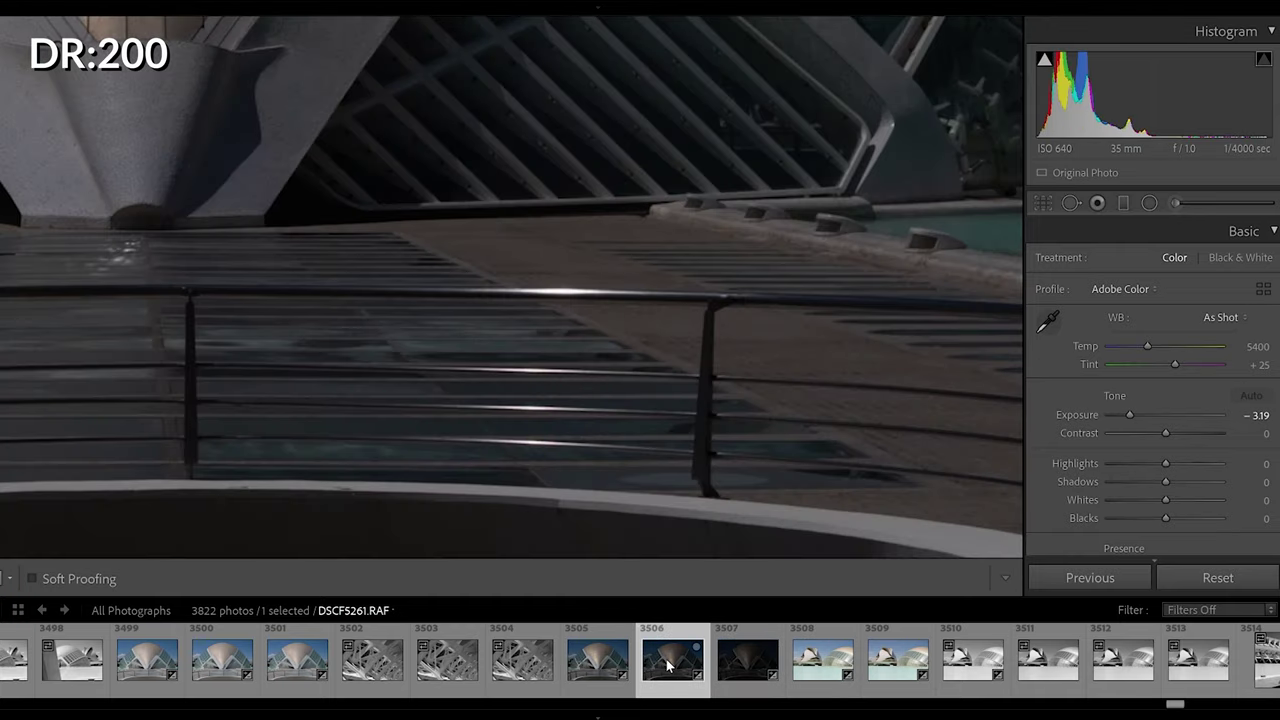
click(588, 663)
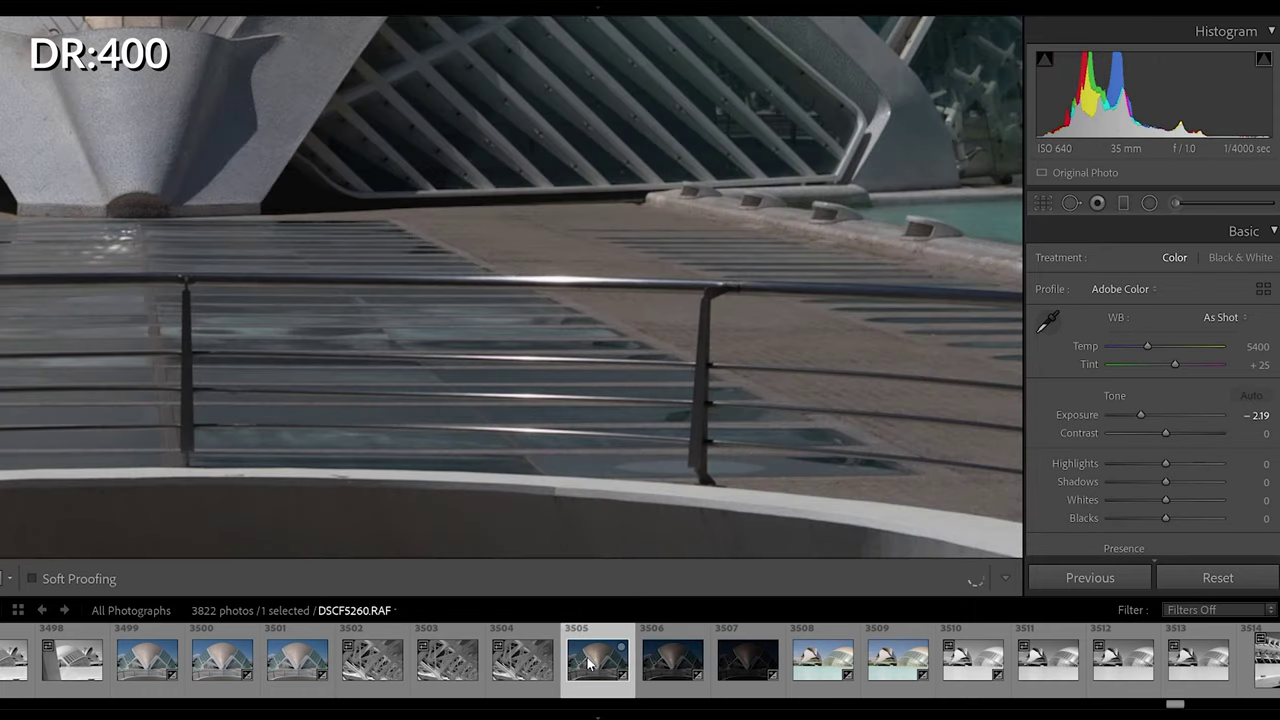
click(445, 246)
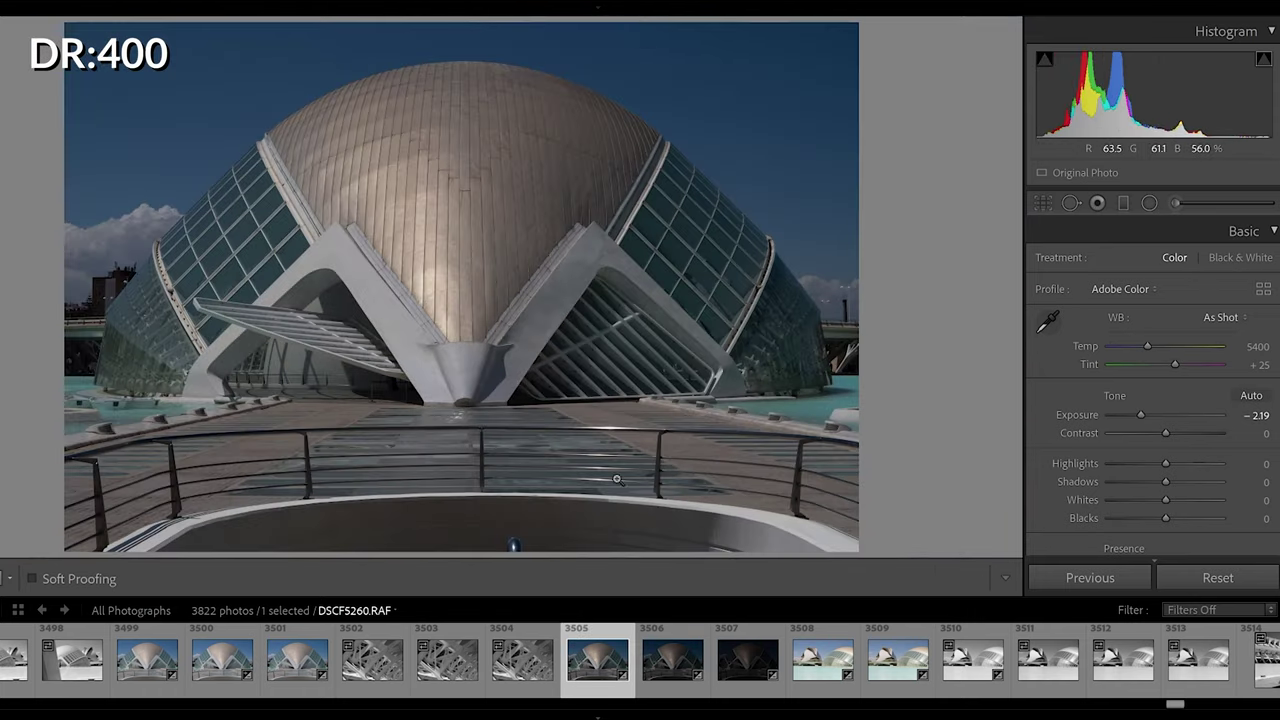
Check the darkened DR:200 shot zoomed on the central funnel, then view the DR:100 shot
click(668, 688)
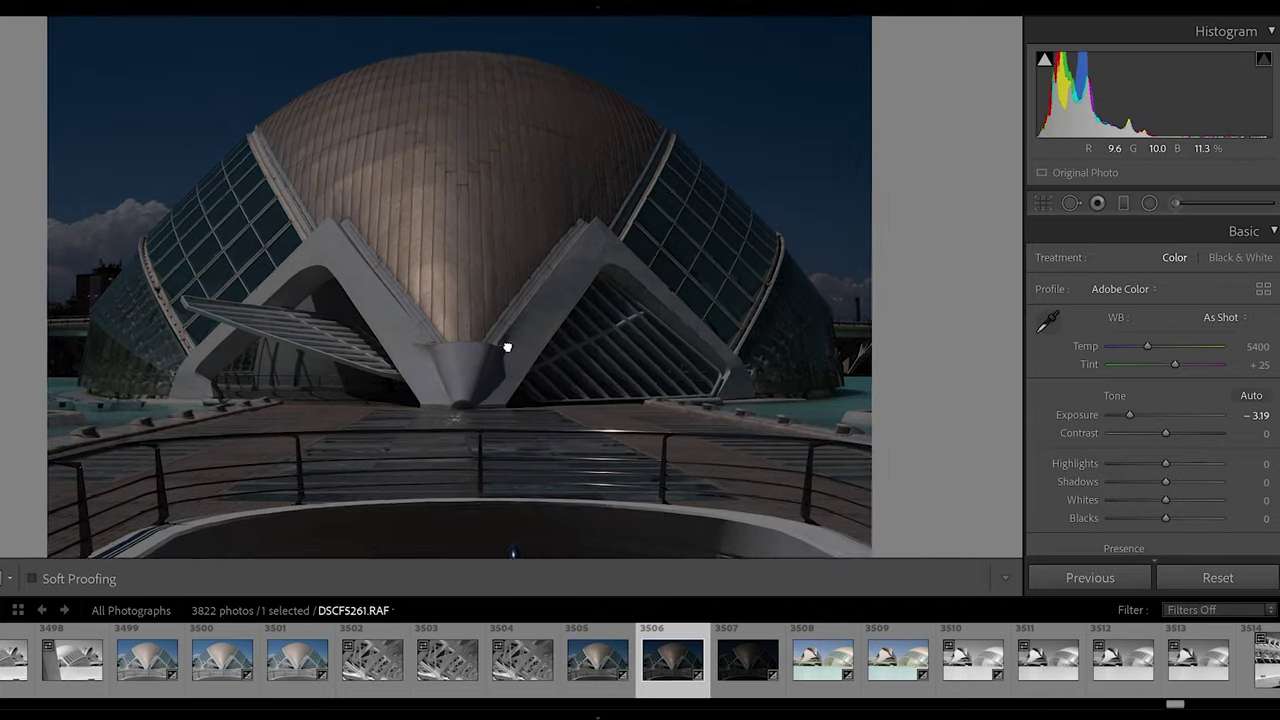
click(506, 346)
click(510, 349)
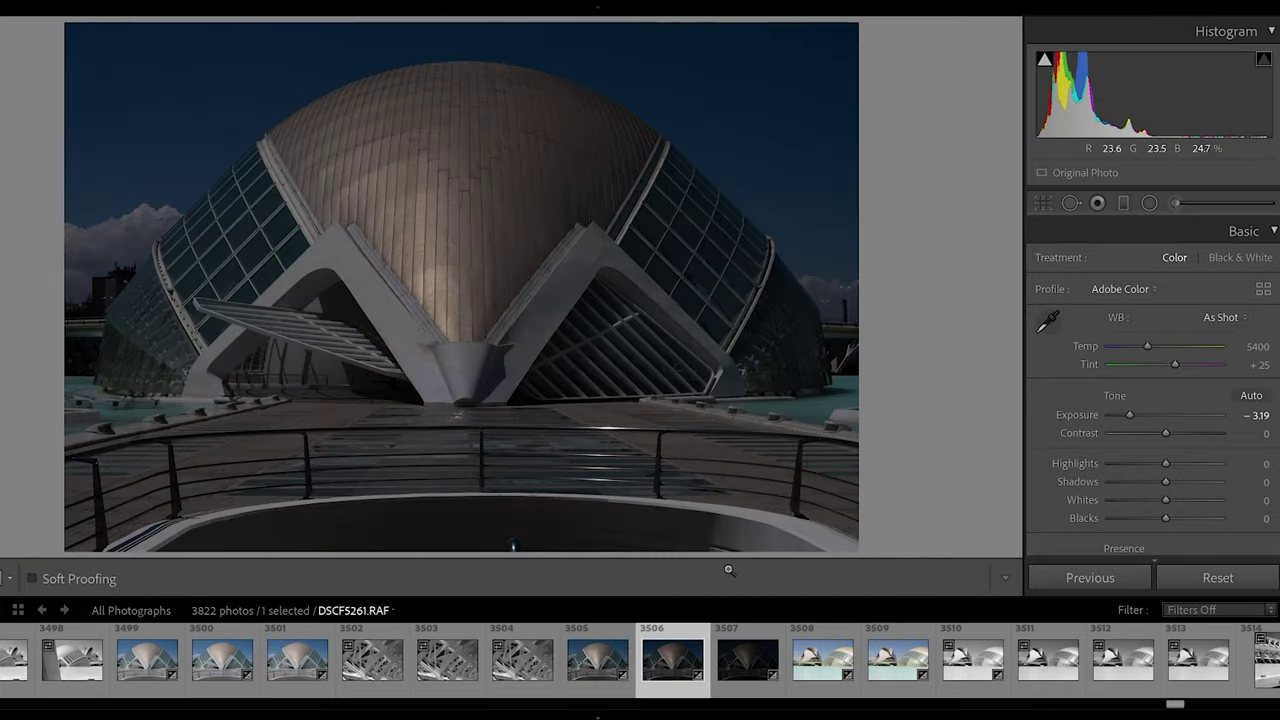
click(740, 662)
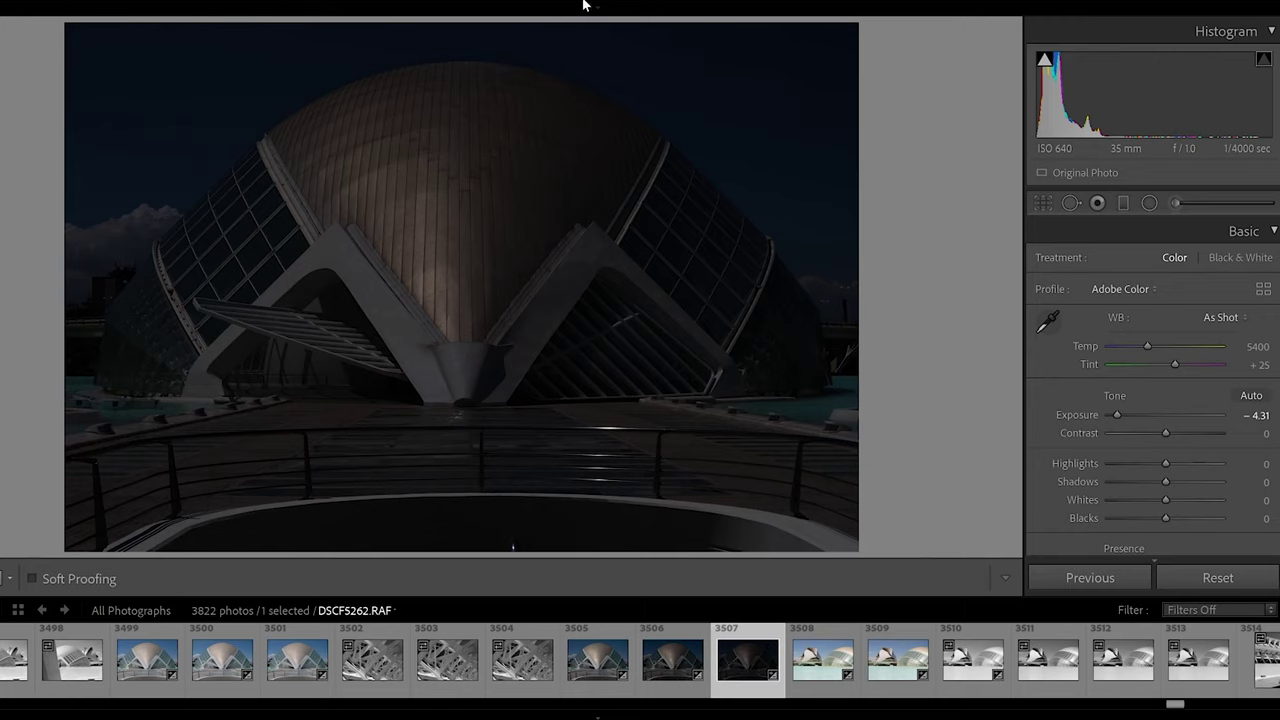
Return to the Library module and view the DR:200 shot, then the DR:400 shot DSCF5260.RAF
click(797, 44)
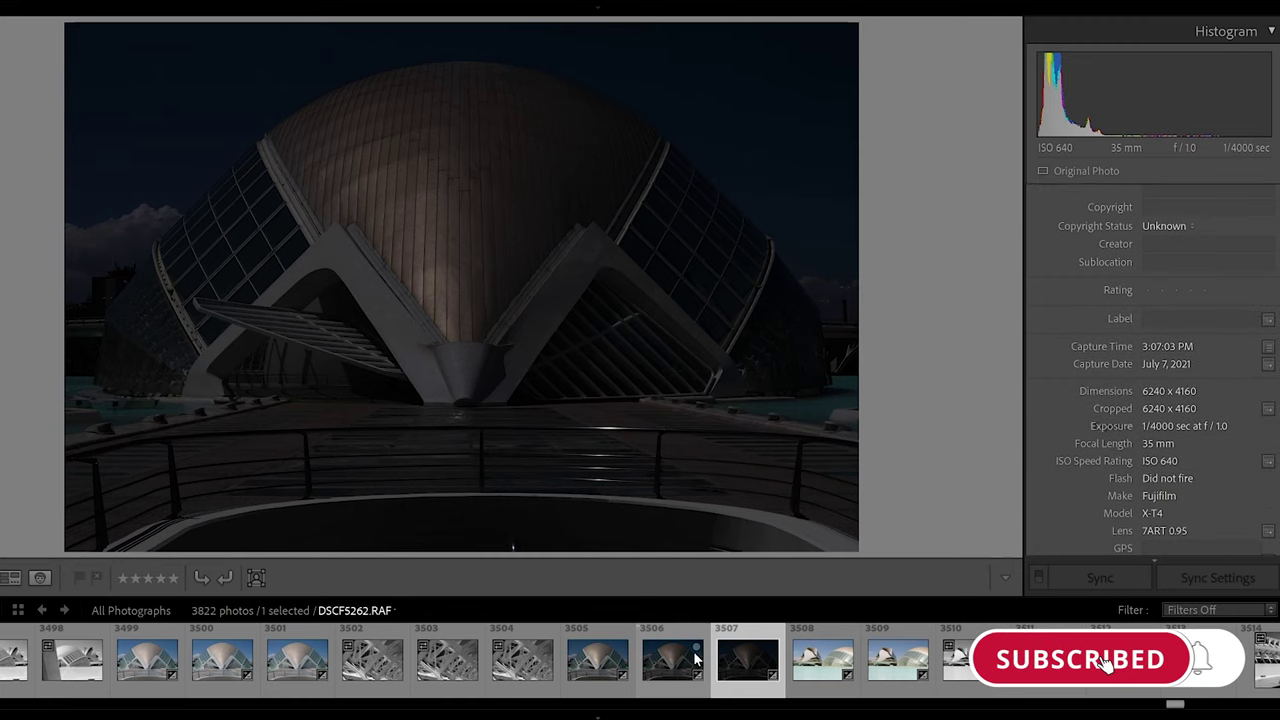
click(647, 660)
click(597, 660)
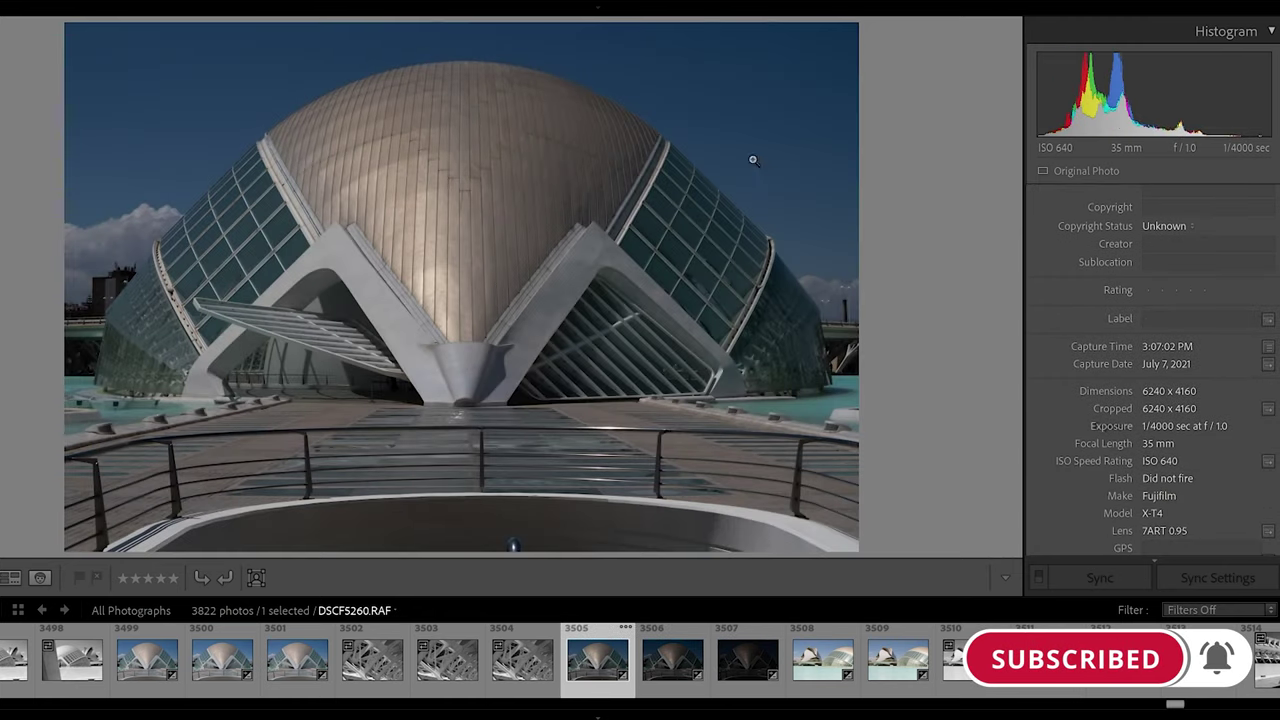